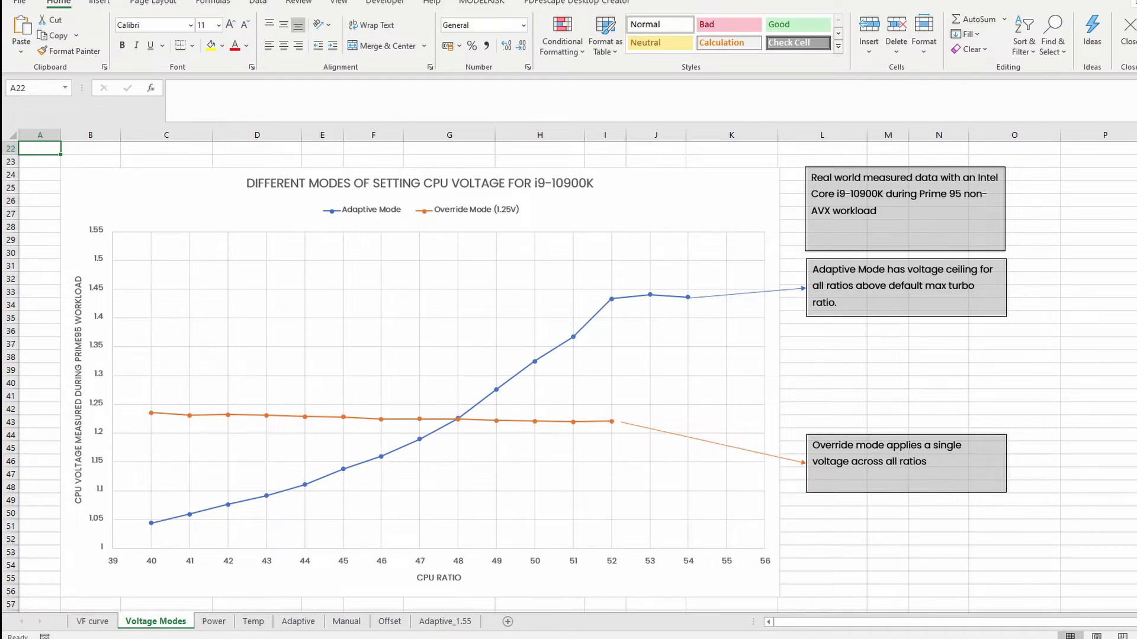
- Check the VF curve sheet, then return to the Voltage Modes sheet with its extended chart
key("ctrl+Page_Up")
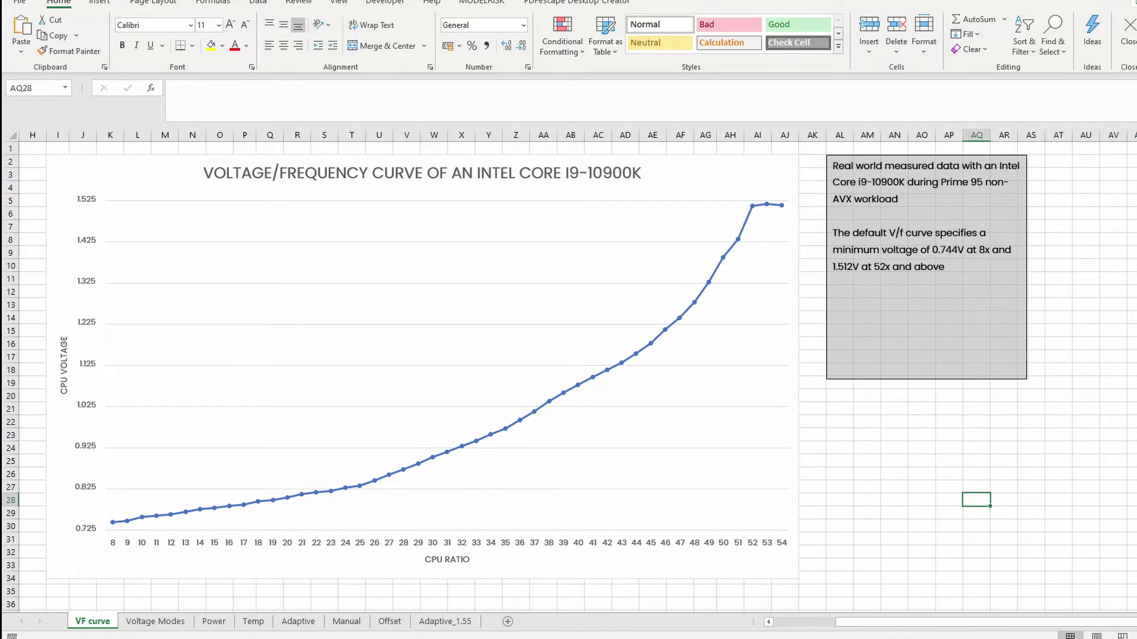
key("ctrl+Page_Down")
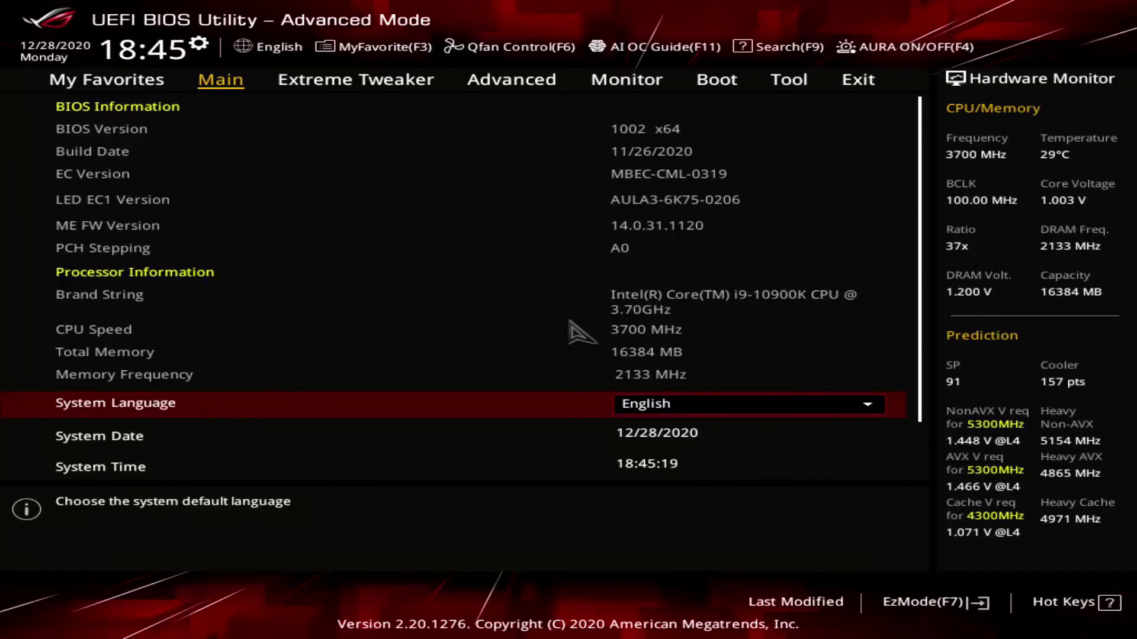
- In Extreme Tweaker, open V/F Point Offset to list the eight V/F points
key("Right")
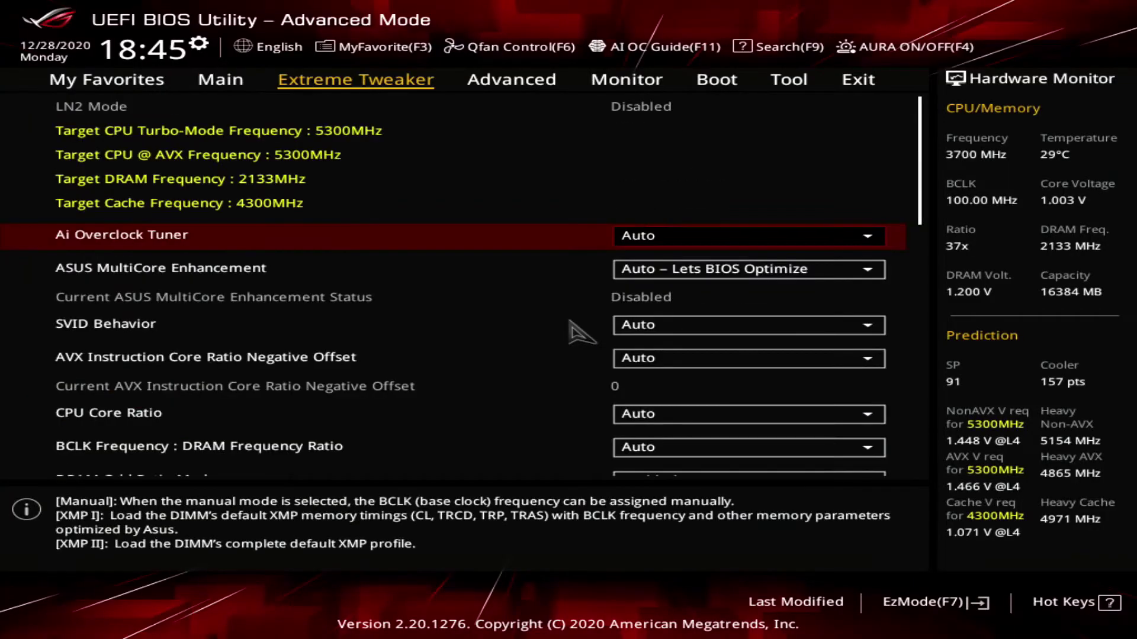
key("Down")
key("Down")
key("Down")
key("Down")
key("Down")
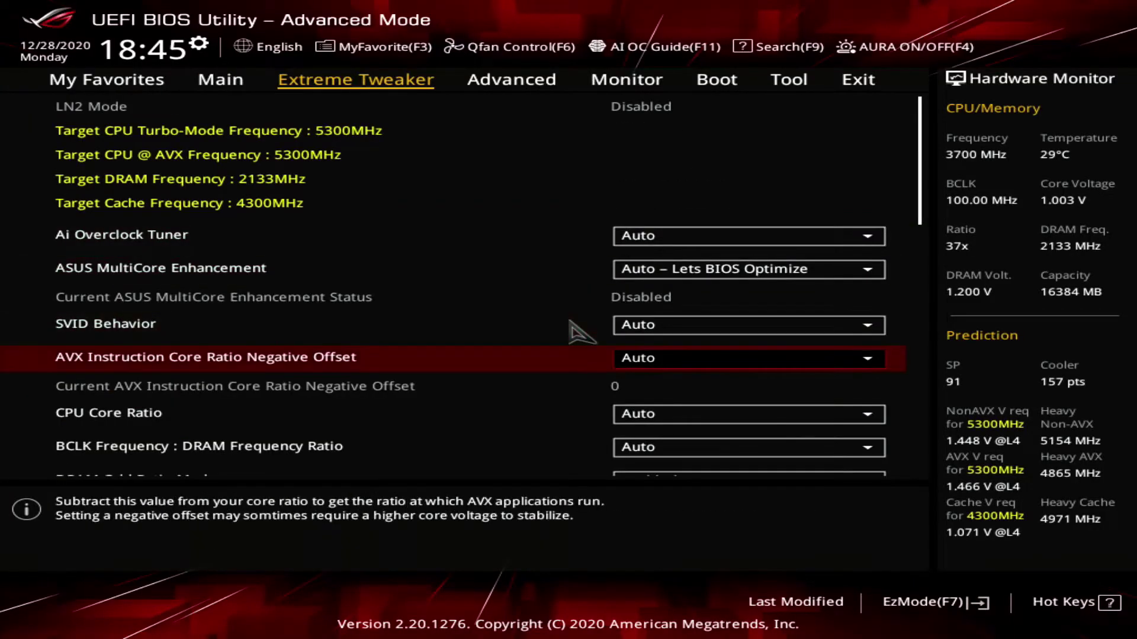
key("Down")
key("Down")
key("Down")
key("Down")
key("Down")
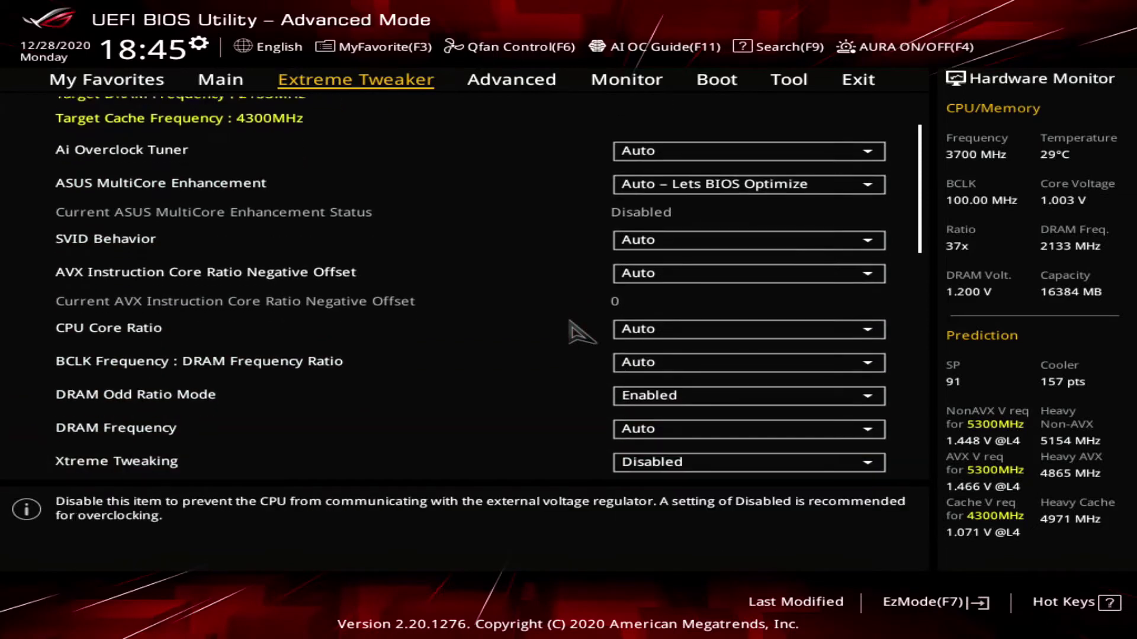
key("Down")
key("Down")
key("Down")
key("Down")
key("Down")
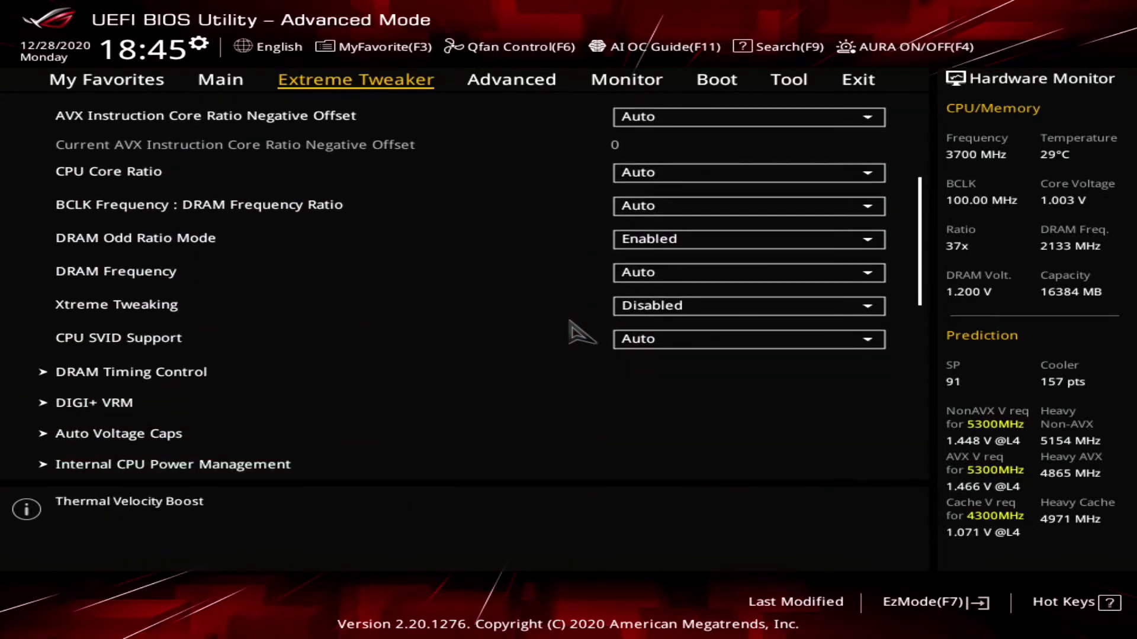
key("Down")
key("Up")
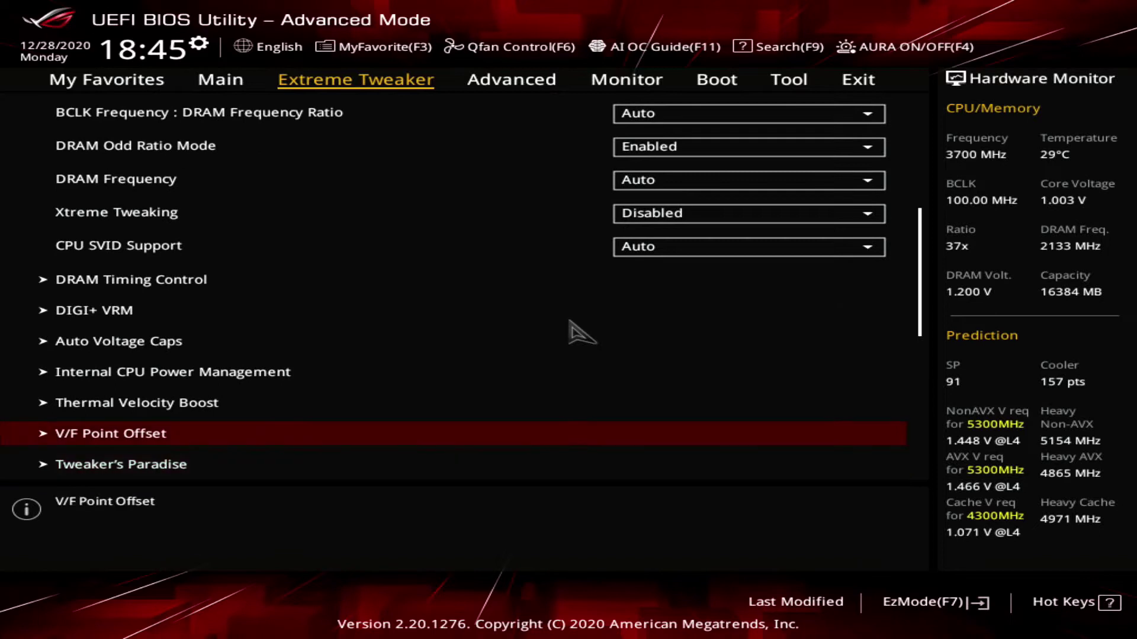
key("Return")
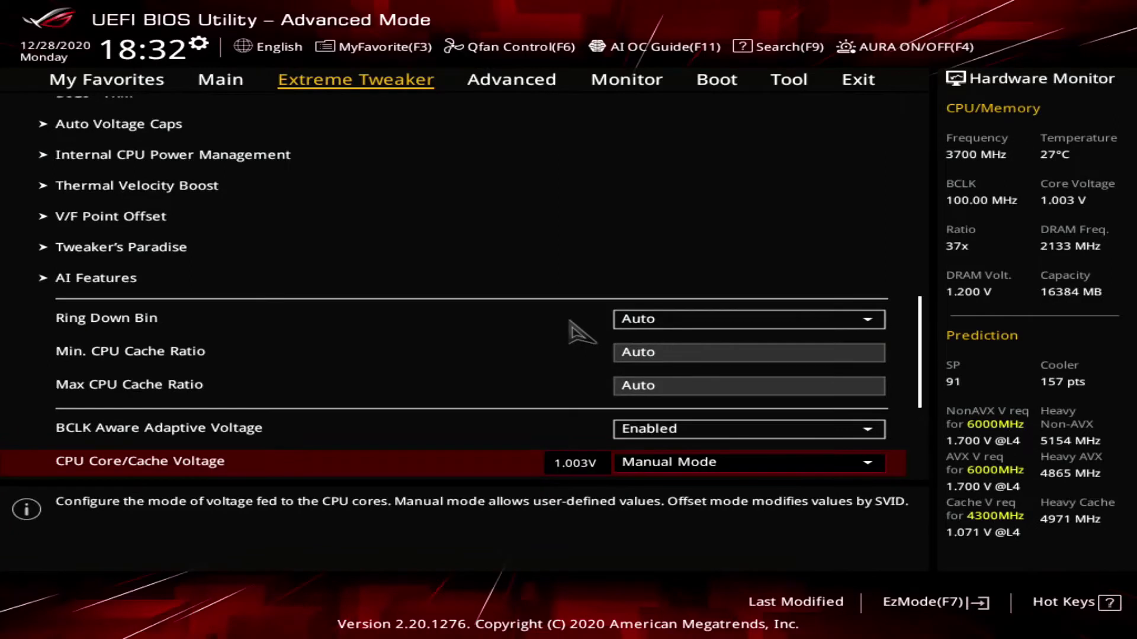
- Cycle CPU Core/Cache Voltage from Auto to Adaptive Mode and start entering 1.55 turbo voltage
key("plus")
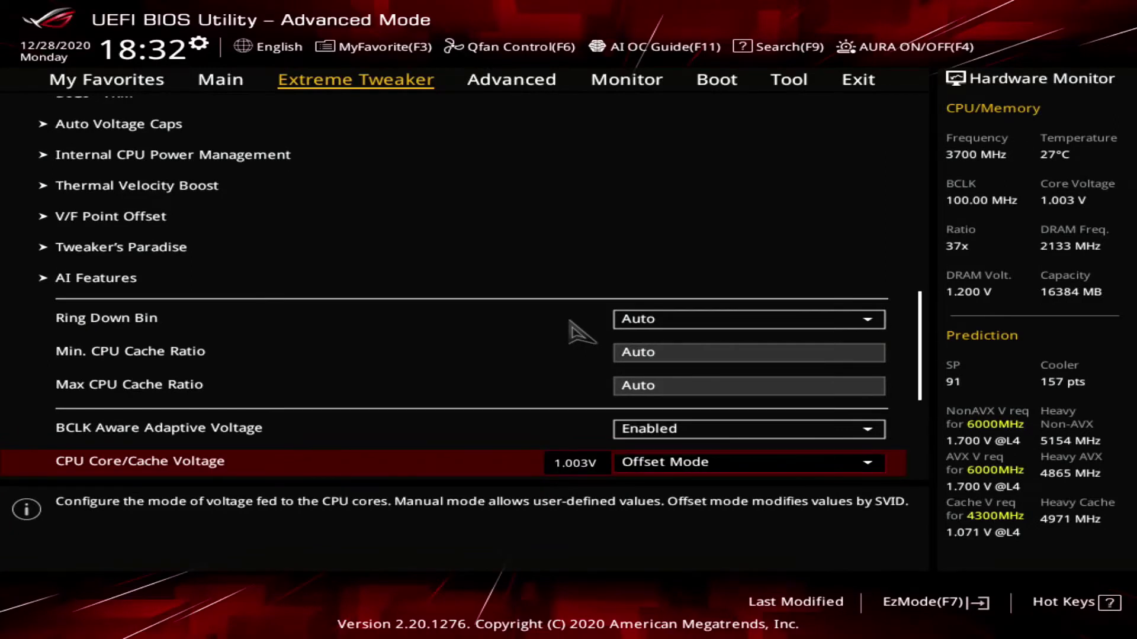
key("plus")
key("Down")
key("Down")
type("1")
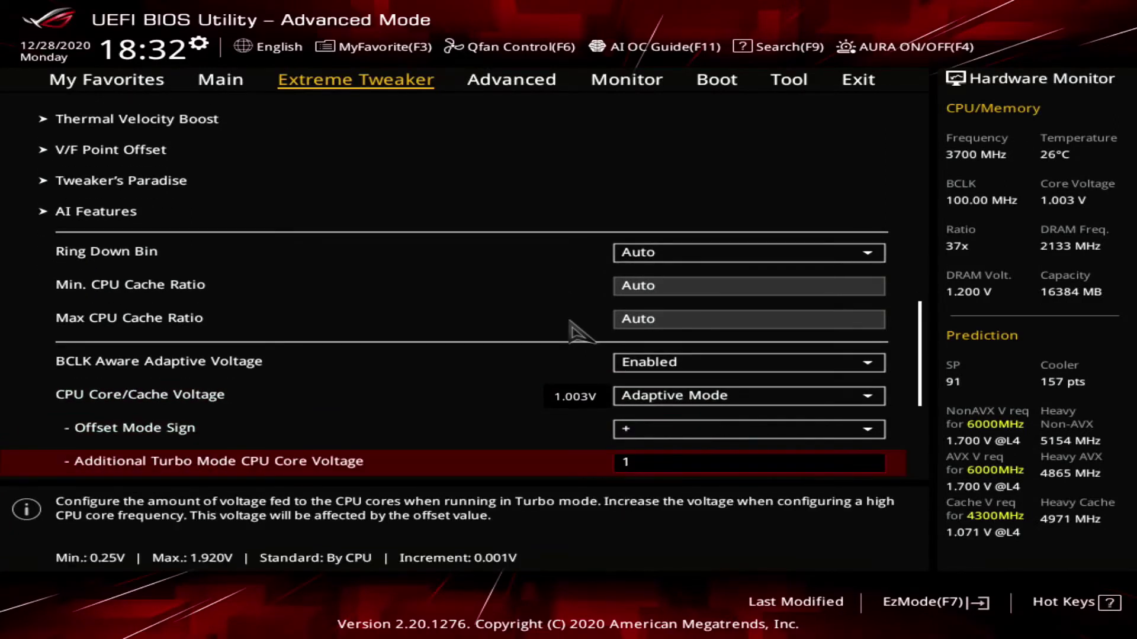
type(".55")
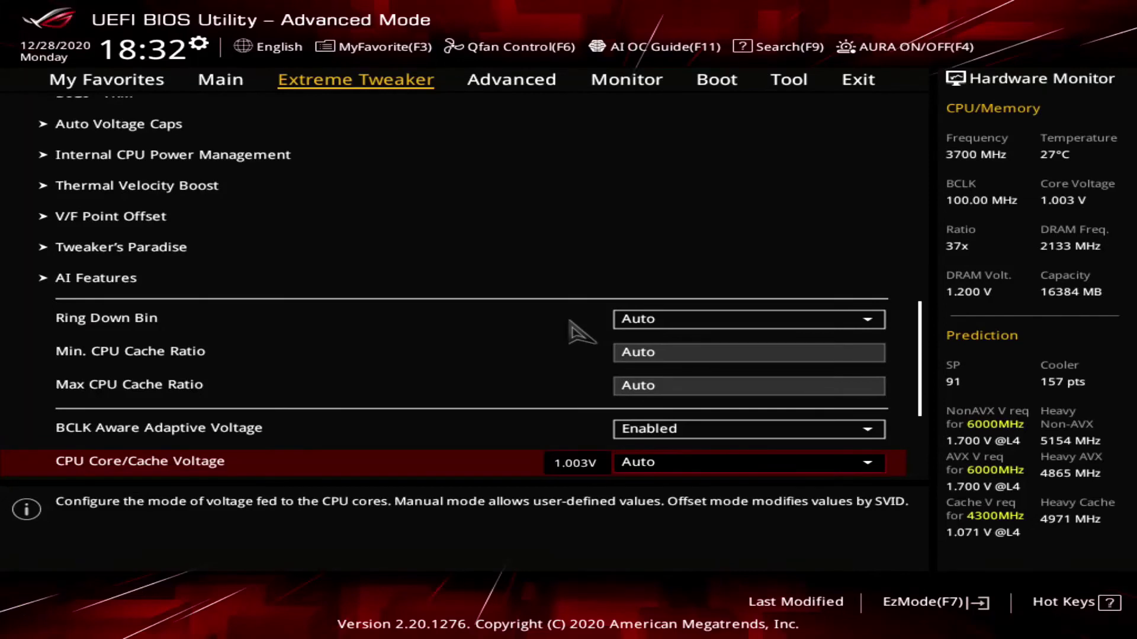
- Cycle CPU Core/Cache Voltage from Auto to Adaptive Mode; enter Additional Turbo Mode voltage 1.550
key("plus")
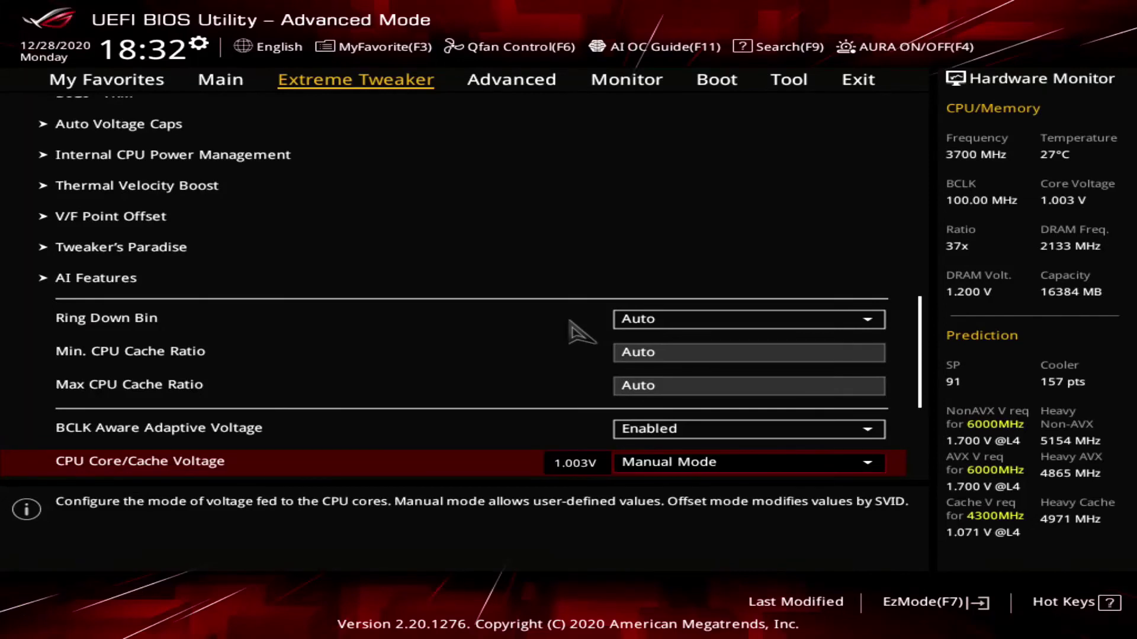
key("plus")
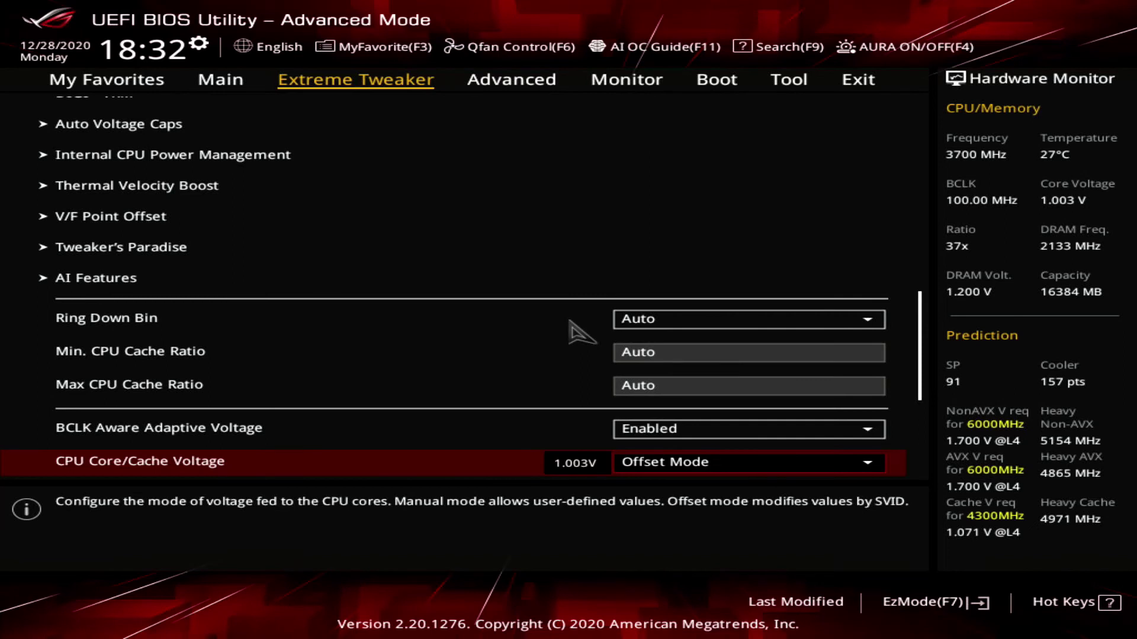
key("plus")
key("Down")
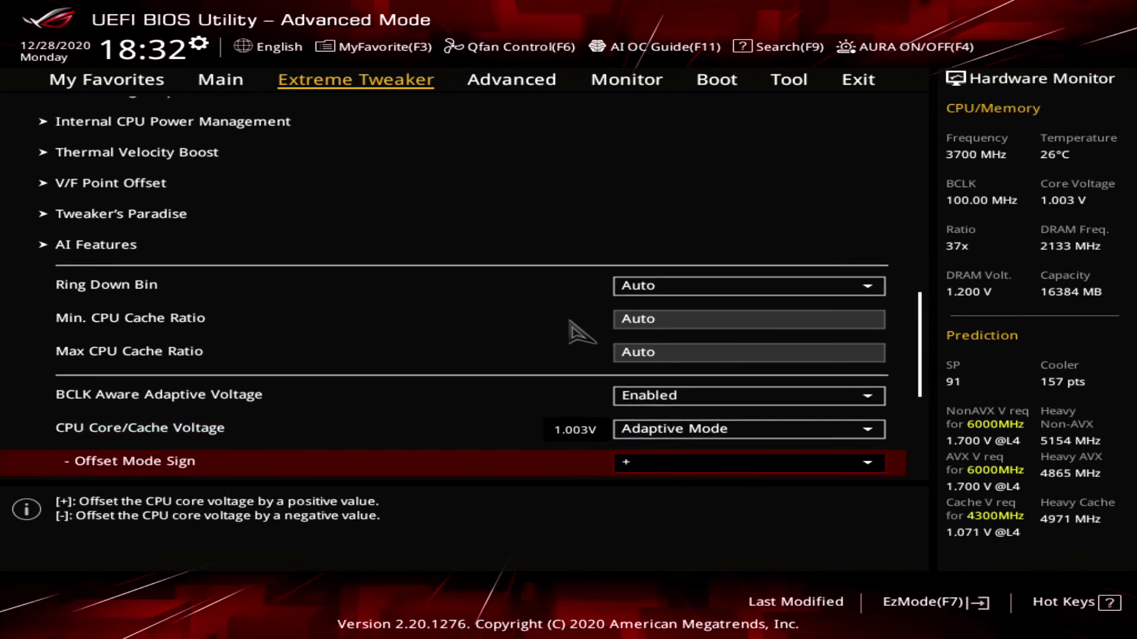
key("Down")
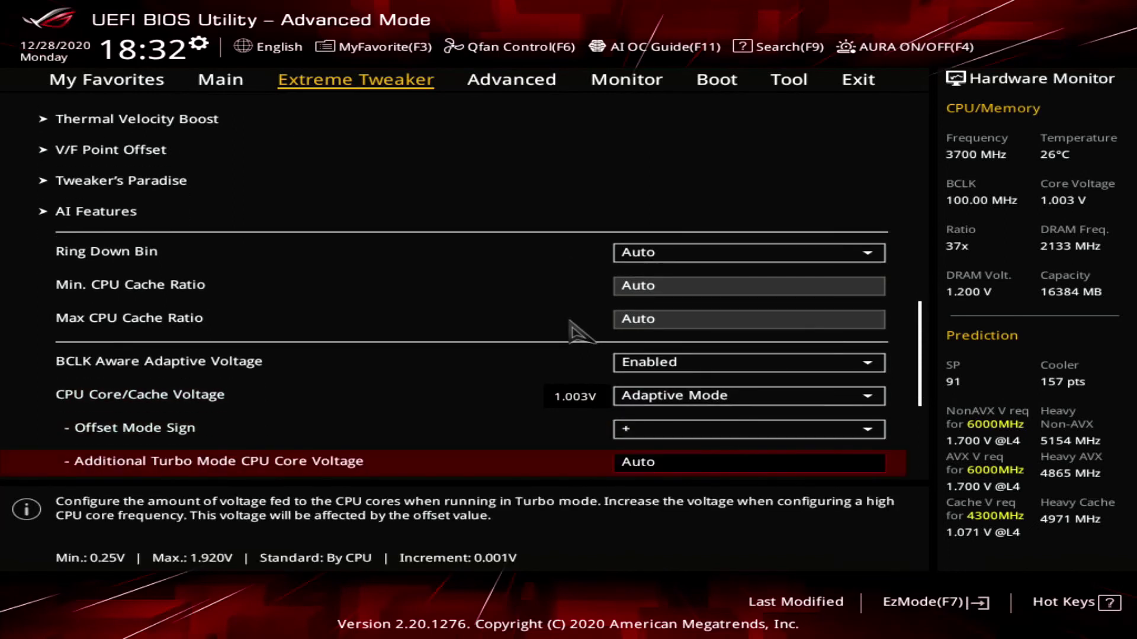
type("1.55")
key("Down")
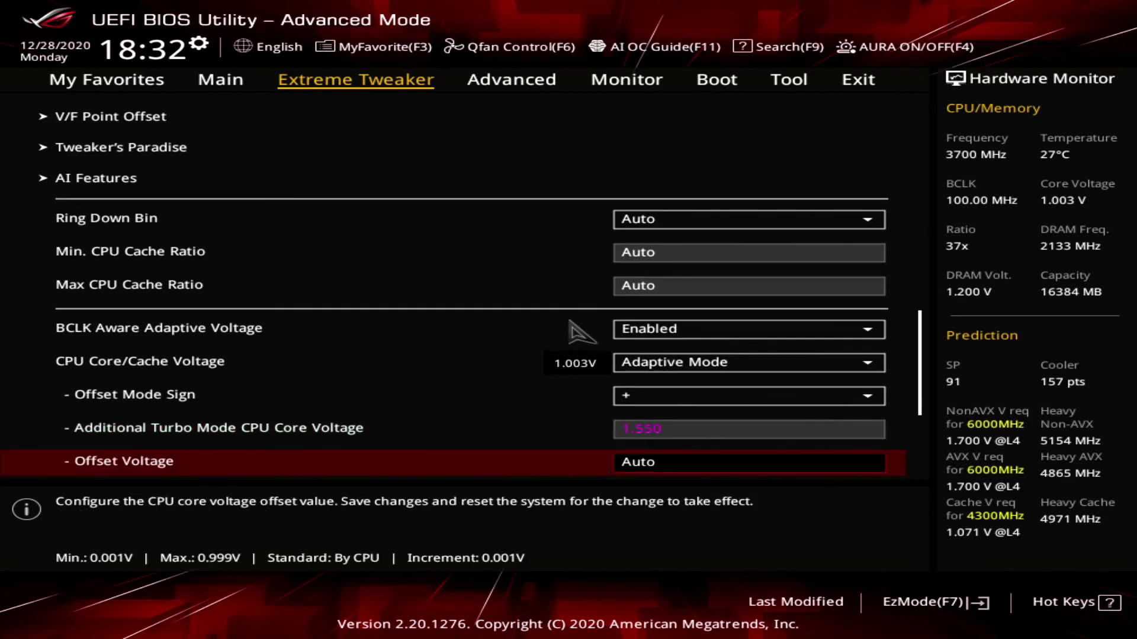